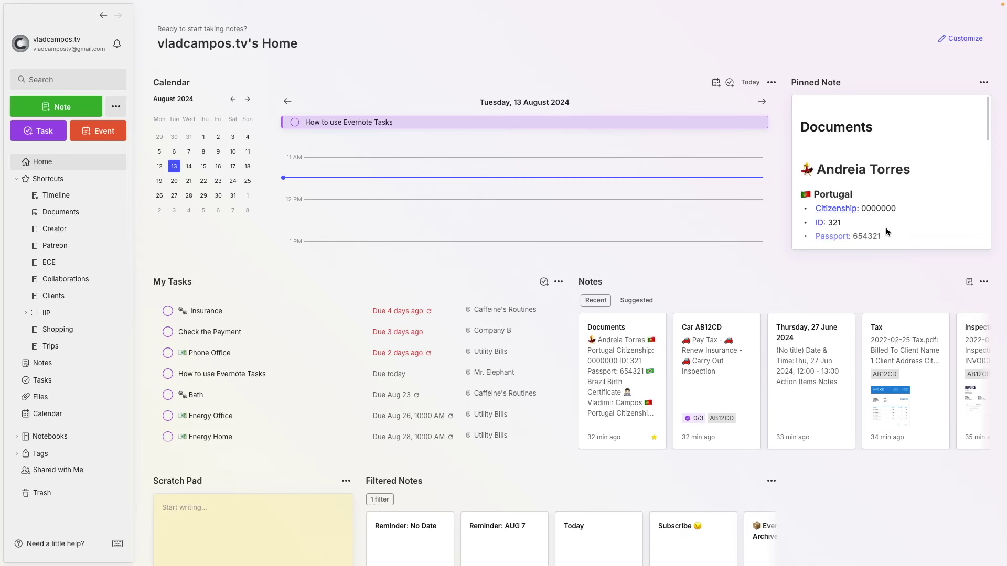
Open the Car AB12CD note from the pinned note on Home
scroll(901, 210, "down", 5)
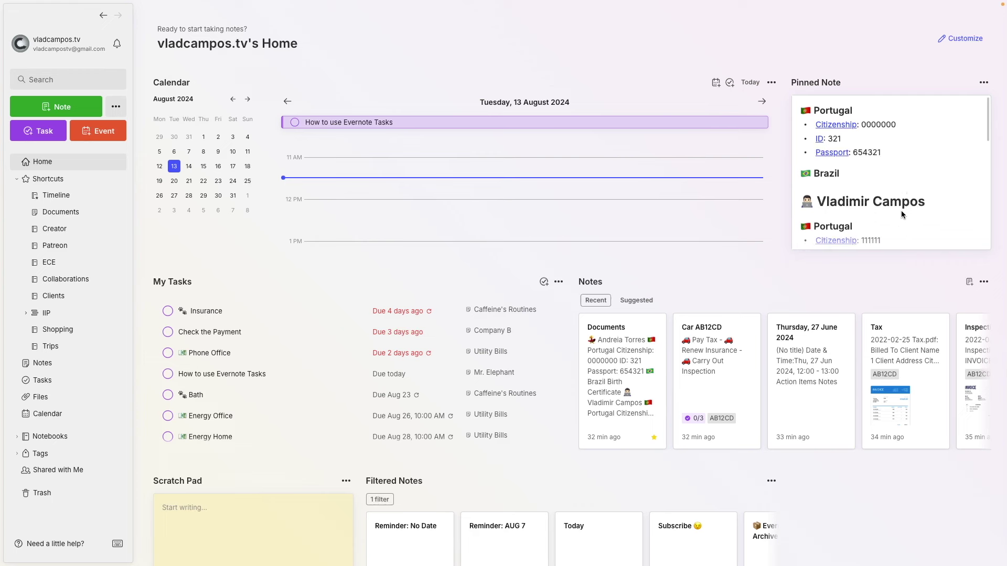
scroll(901, 211, "down", 3)
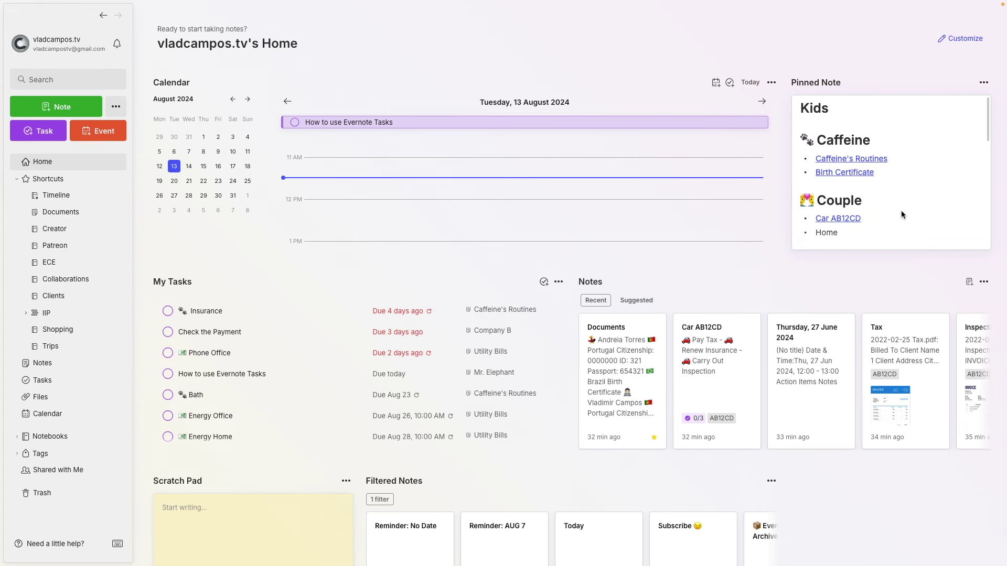
left_click(853, 191)
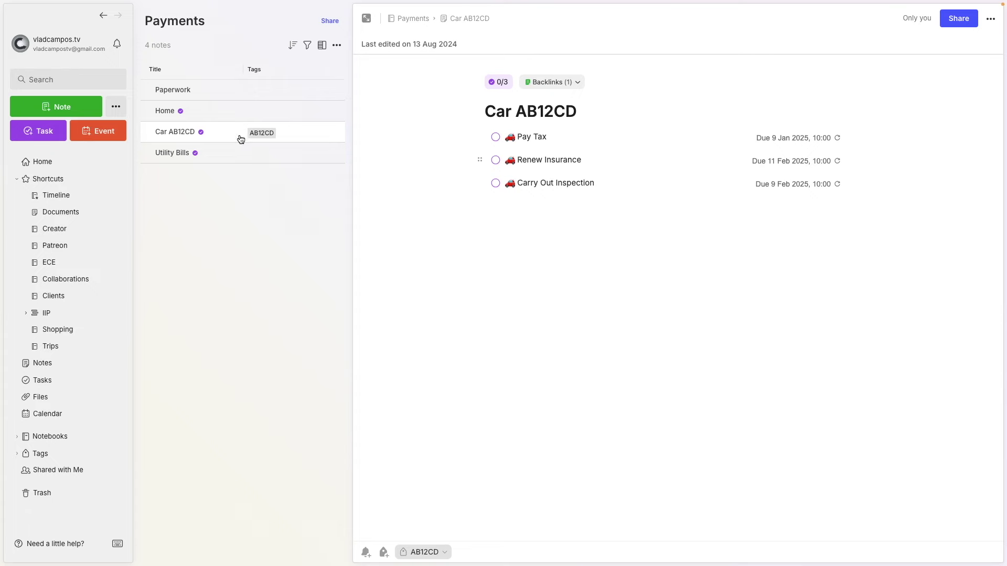
Return to Home and open the Caffeine's Routines note from the pinned note
left_click(42, 161)
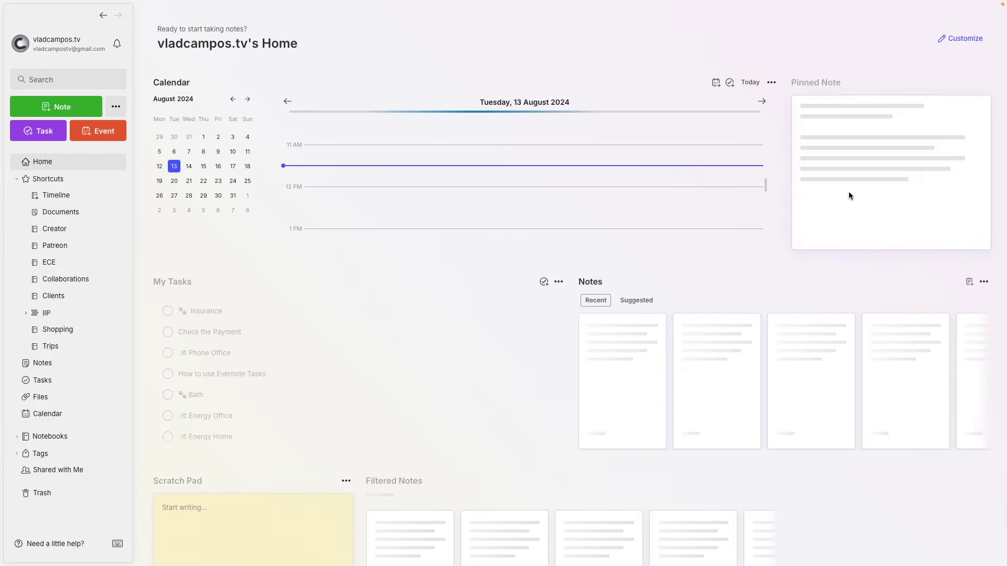
scroll(850, 191, "down", 3)
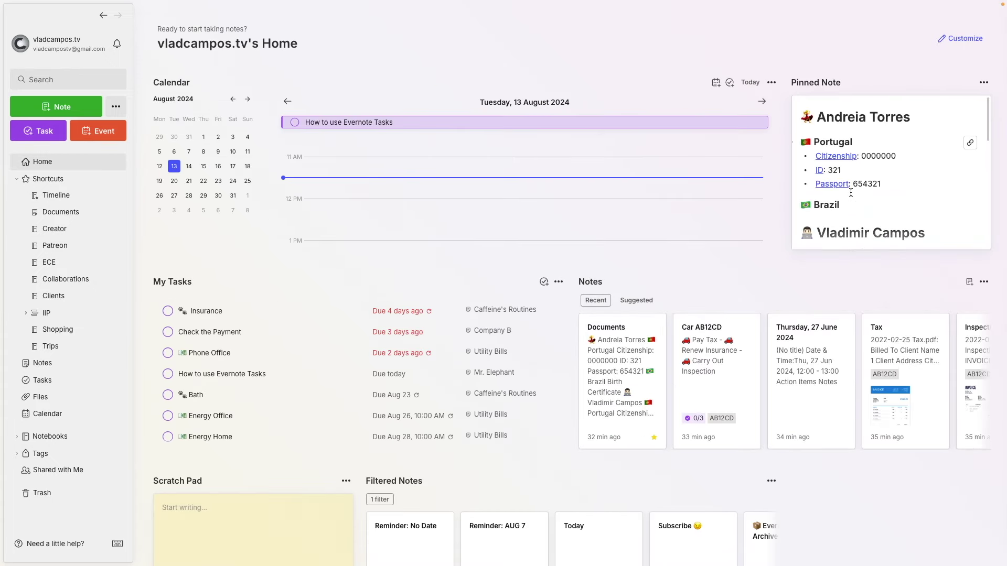
scroll(852, 196, "down", 3)
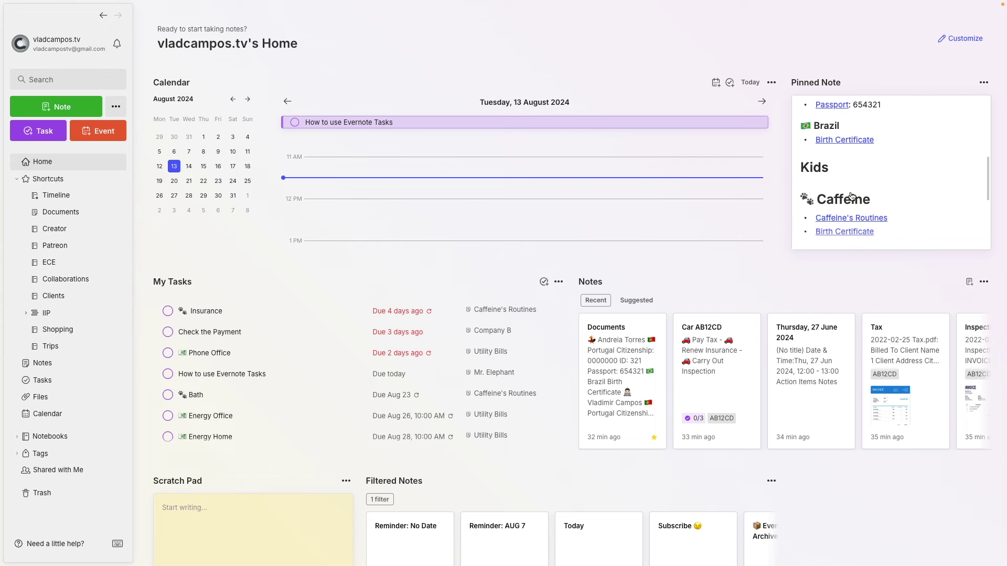
left_click(848, 198)
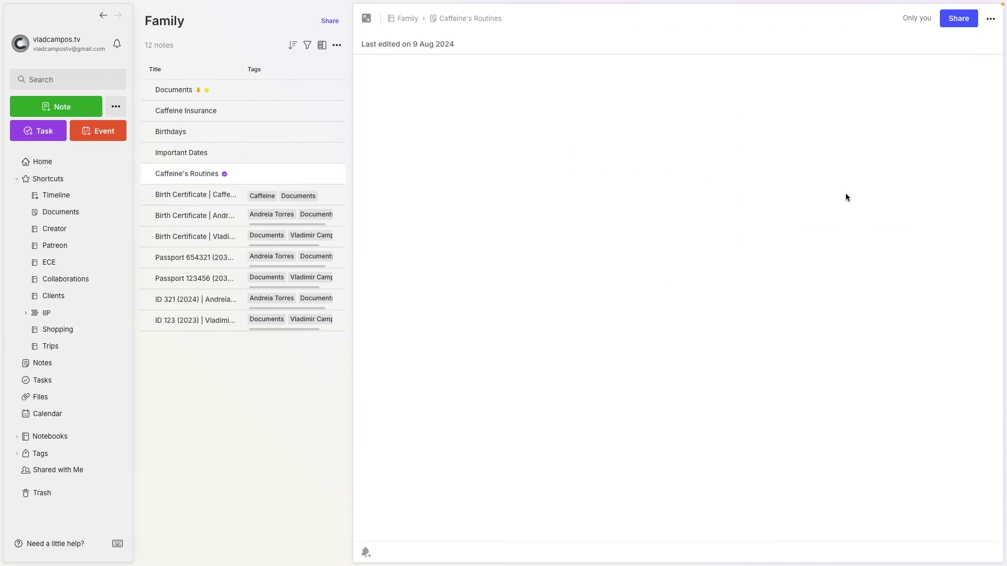
Scroll through the Caffeine's Routines Timeline, then go back to Home
scroll(846, 192, "down", 1)
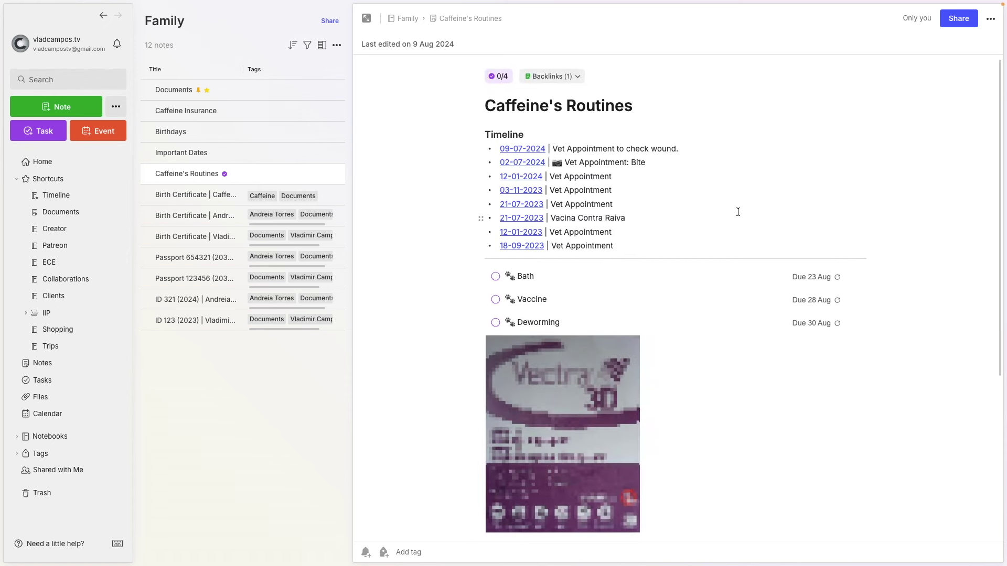
scroll(915, 304, "down", 3)
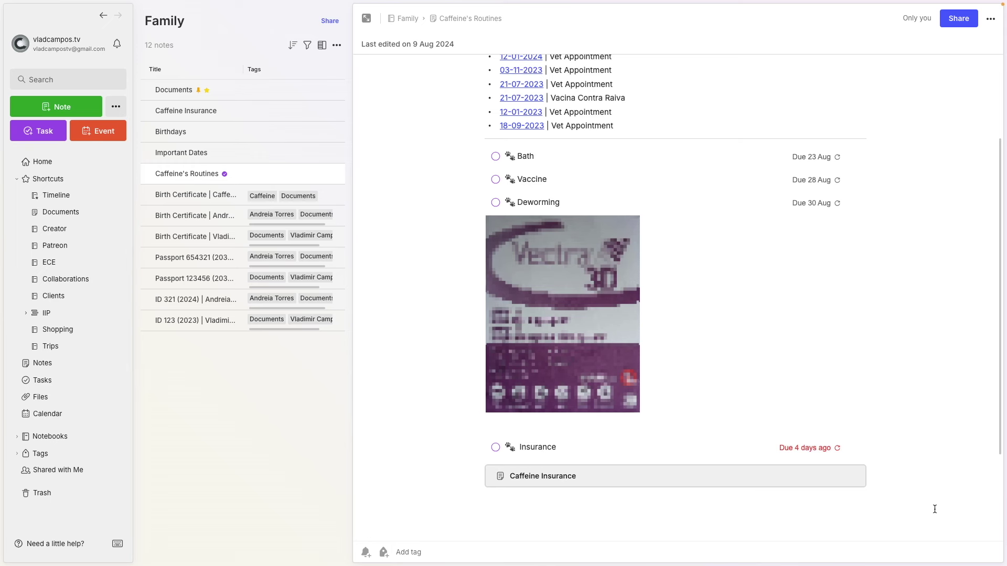
scroll(726, 180, "up", 3)
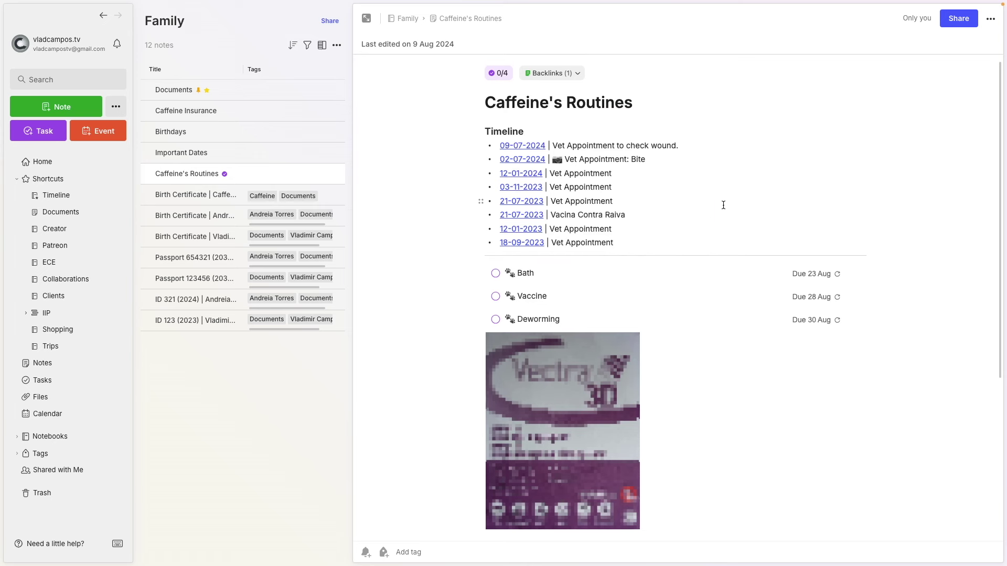
left_click(104, 16)
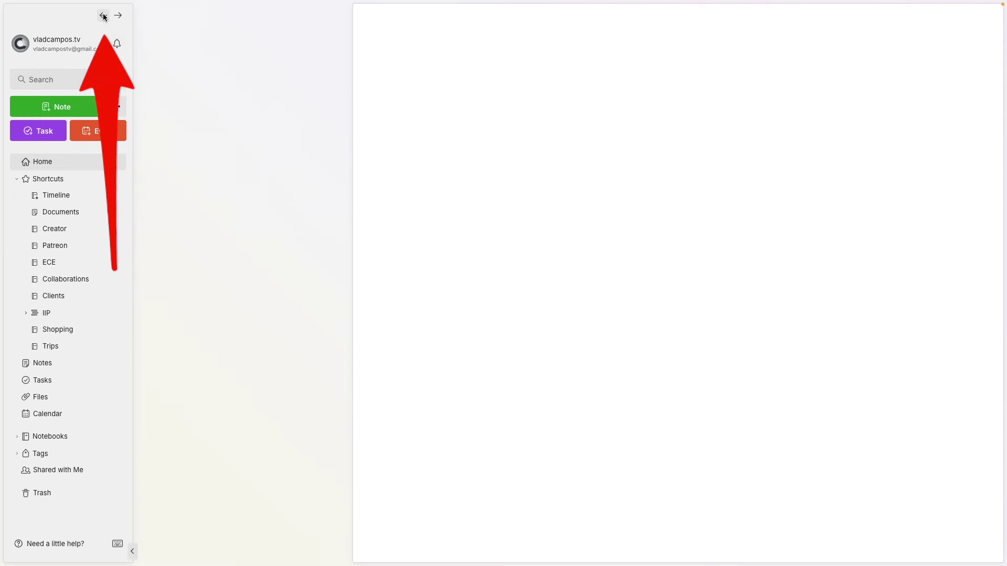
Go back to the Car AB12CD note, then show all 479 notes in the Notes list
left_click(103, 16)
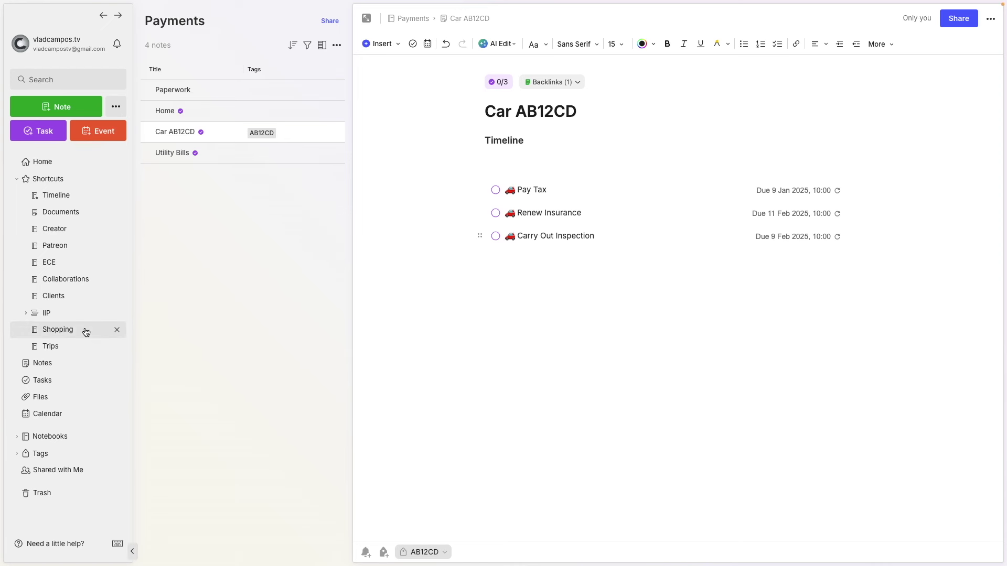
left_click(62, 363)
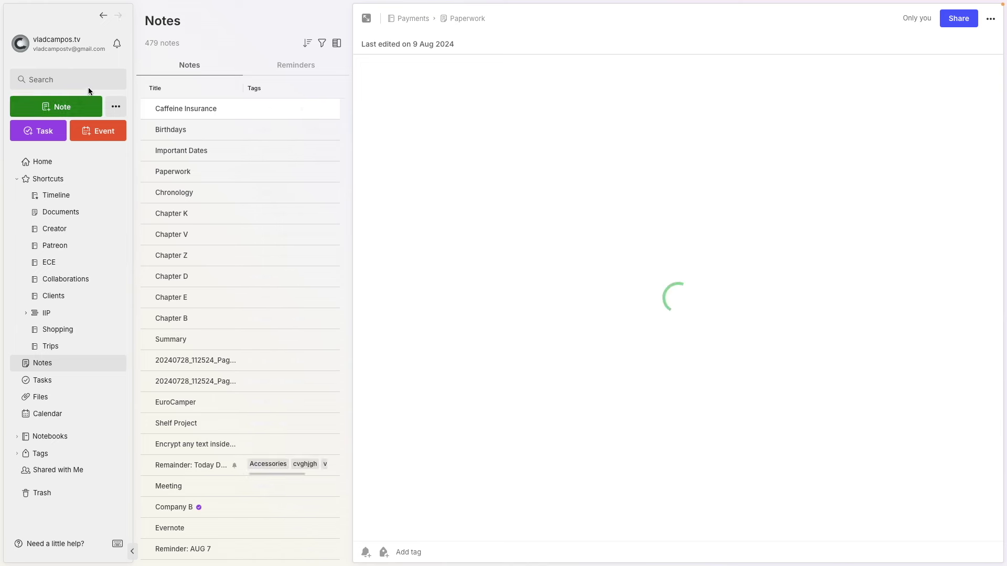
Search notes and filter by the AB12CD tag, listing 9 notes
left_click(86, 78)
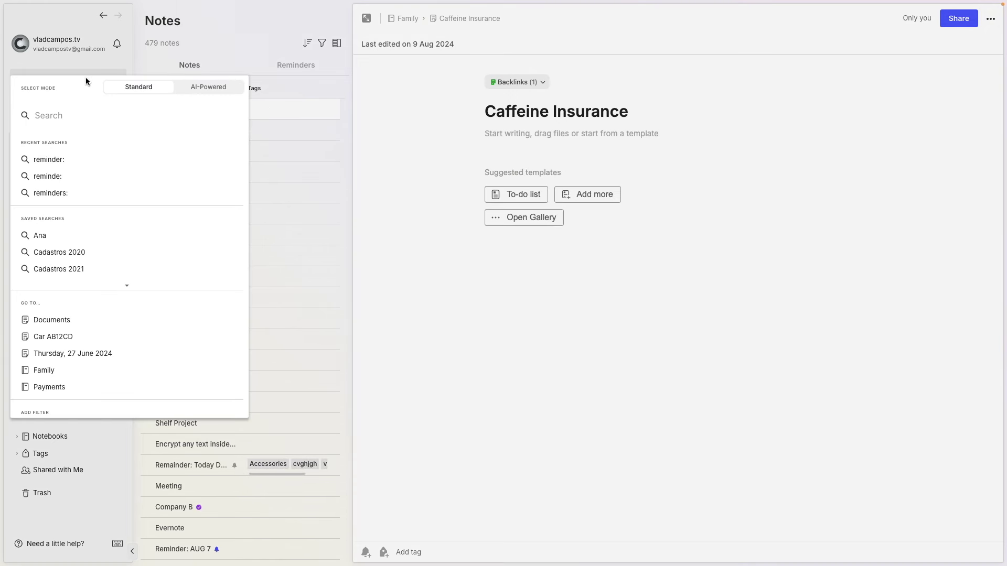
type("ab")
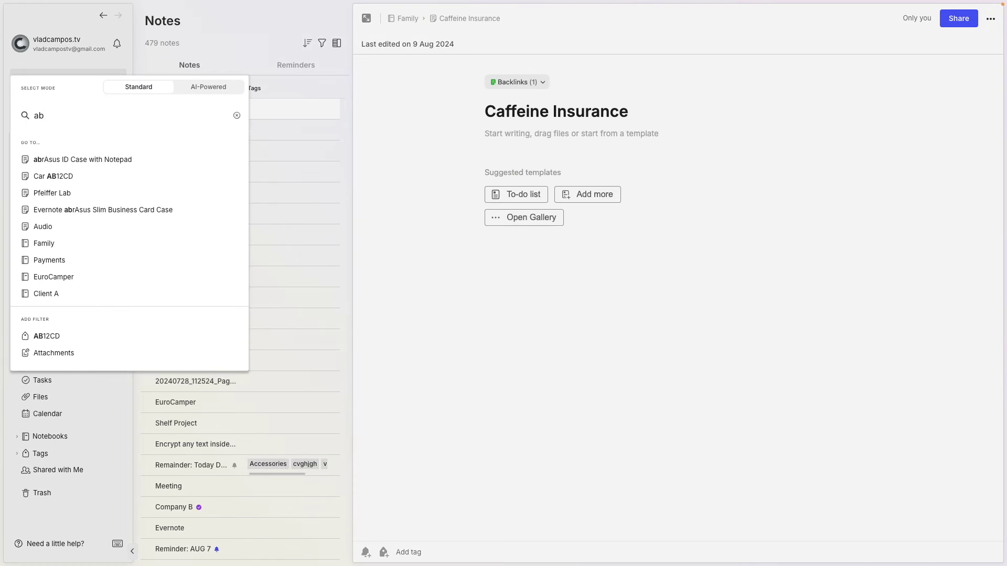
left_click(78, 338)
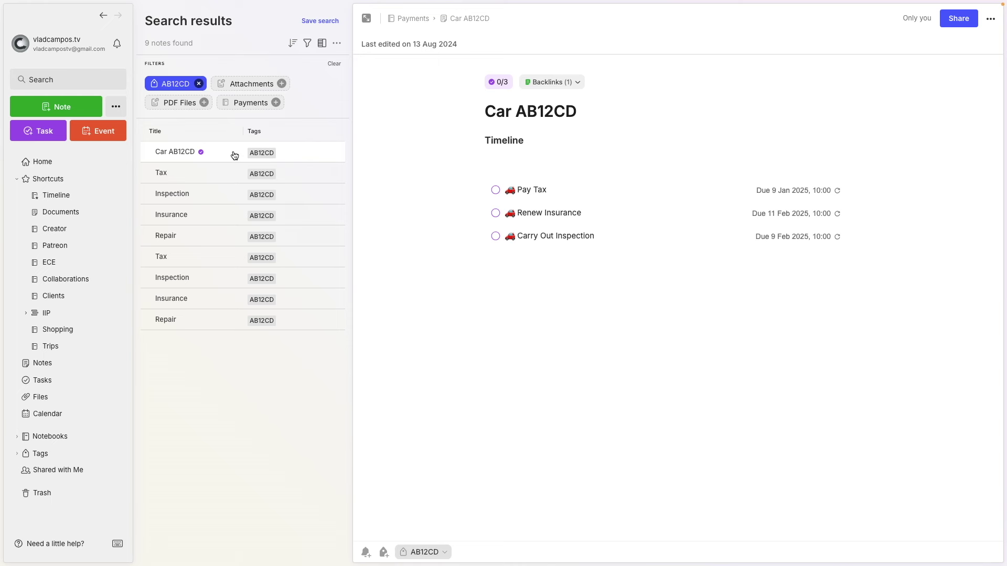
Preview the Tax, Inspection and Insurance PDFs, then reopen Car AB12CD
left_click(213, 173)
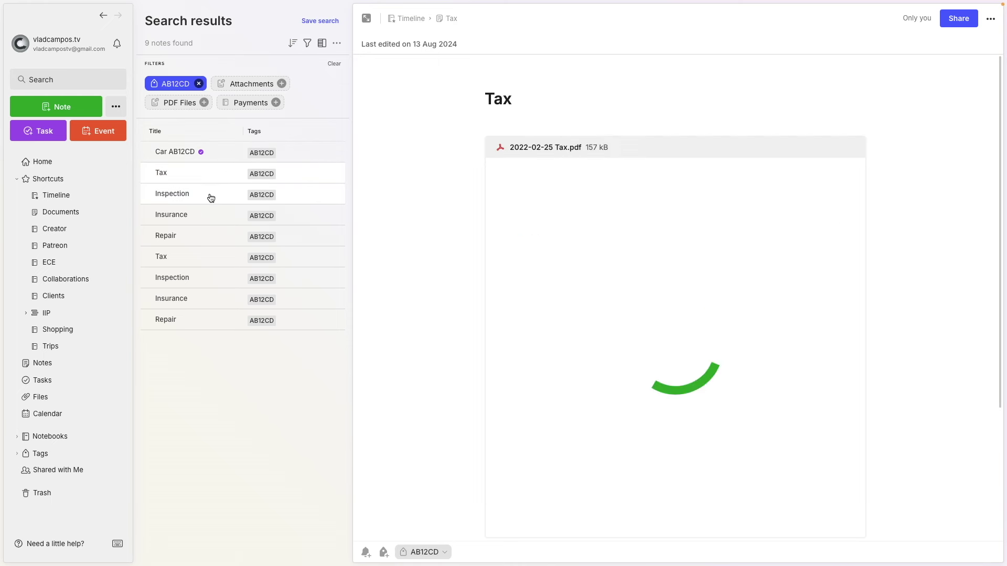
left_click(210, 201)
left_click(209, 221)
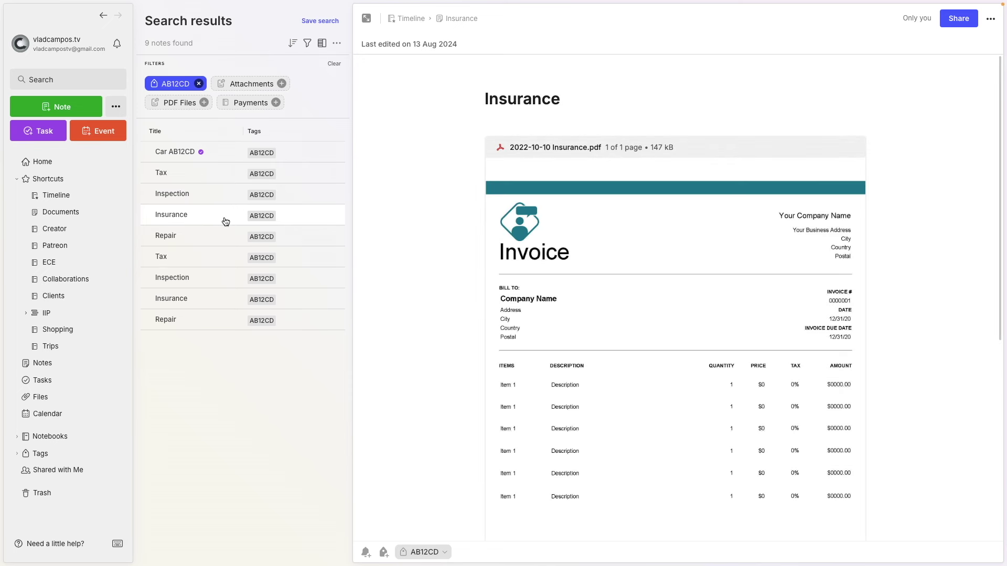
left_click(219, 155)
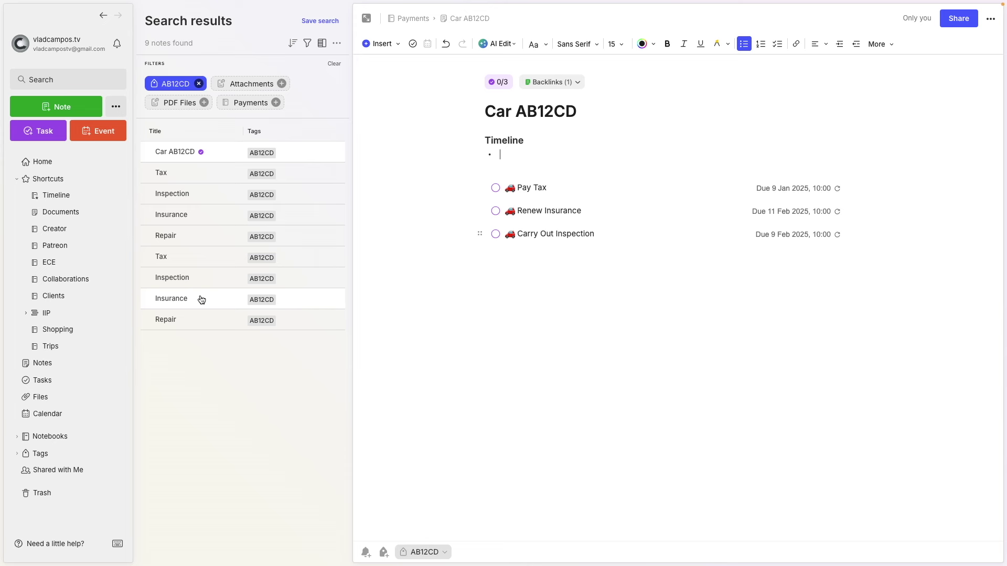
Link the Repair note into the empty Timeline bullet and follow it to the Repair.pdf invoice
left_click_drag(204, 326, 528, 158)
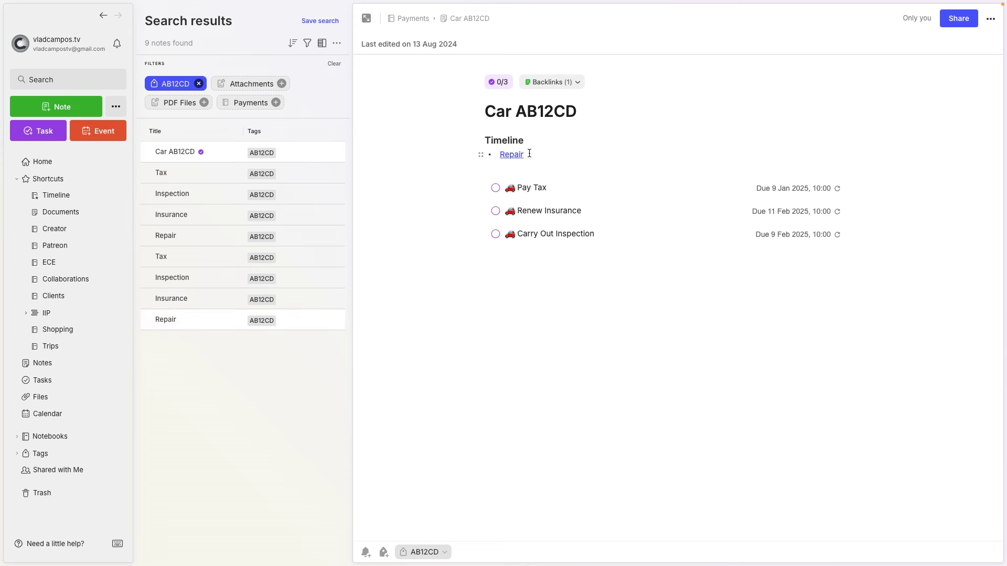
left_click(517, 158)
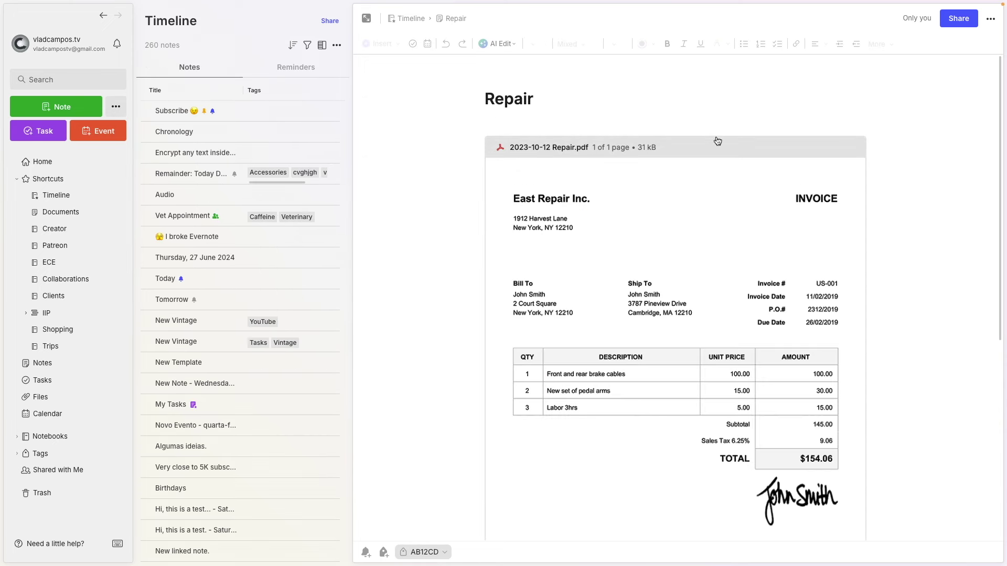
Check the Repair note's Created date in Note info, then close the details
left_click(991, 19)
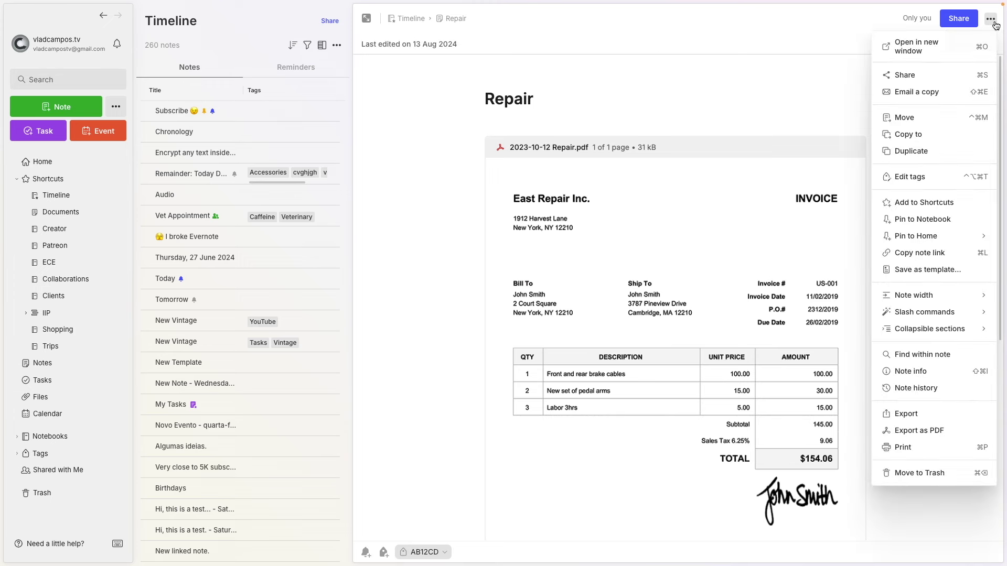
left_click(913, 371)
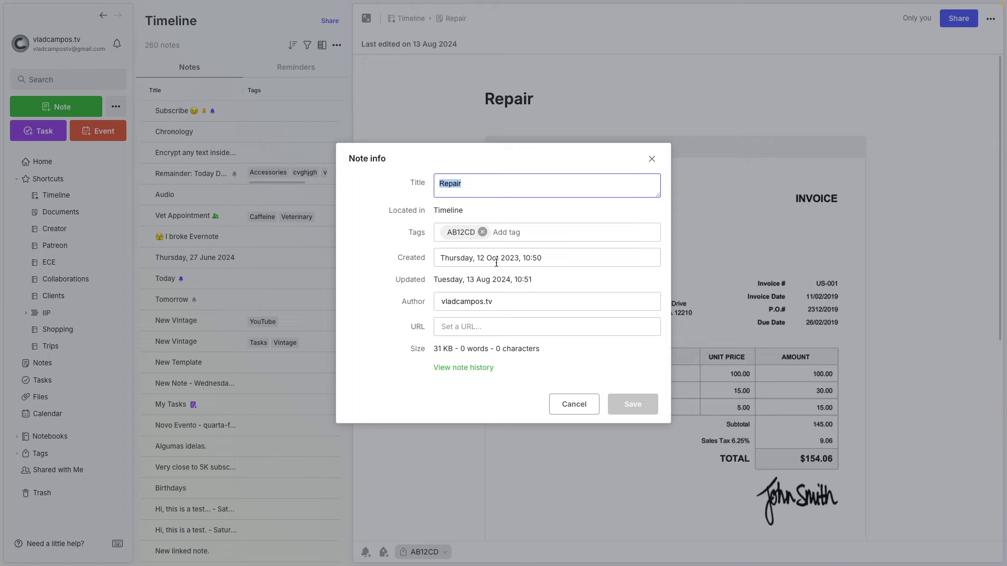
left_click(651, 160)
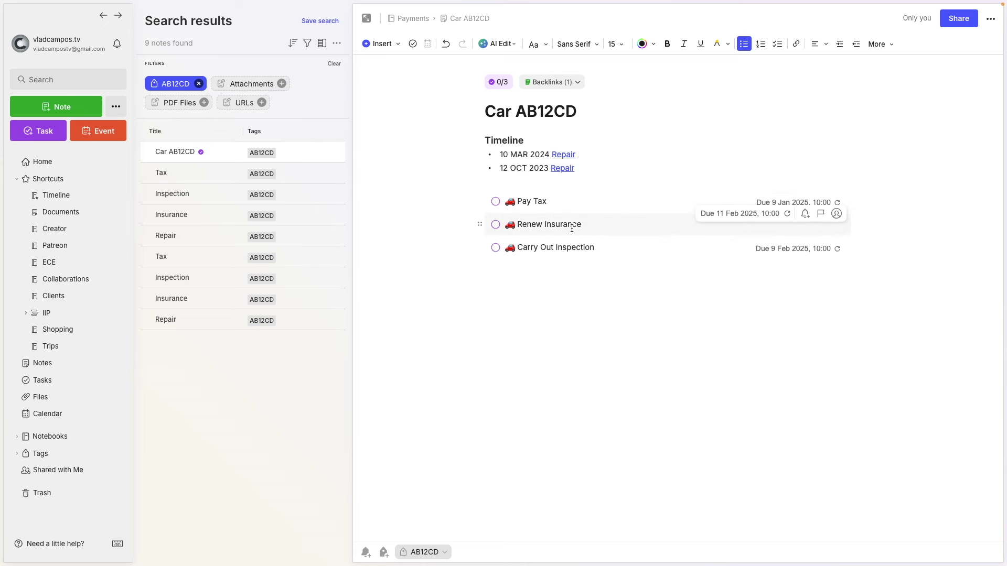
Paste links to the Tax, Insurance and Inspection notes on a new line below Pay Tax
left_click(578, 204)
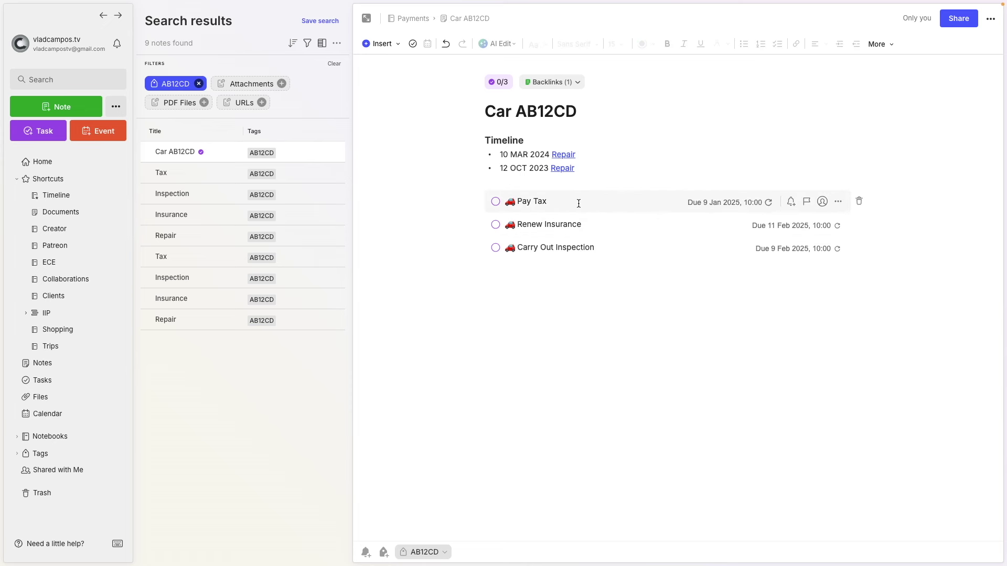
key("Return")
key("Return")
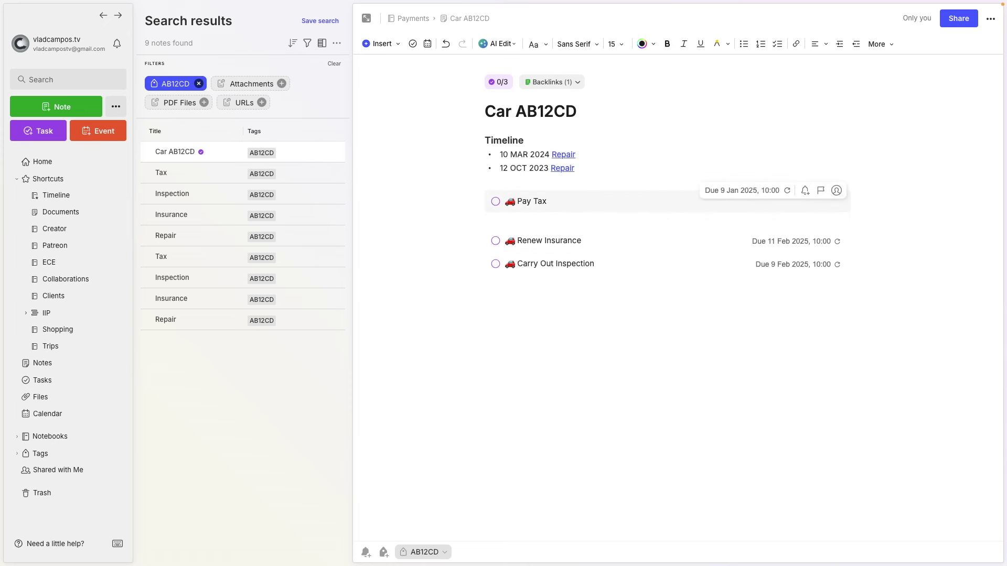
key("ctrl+v")
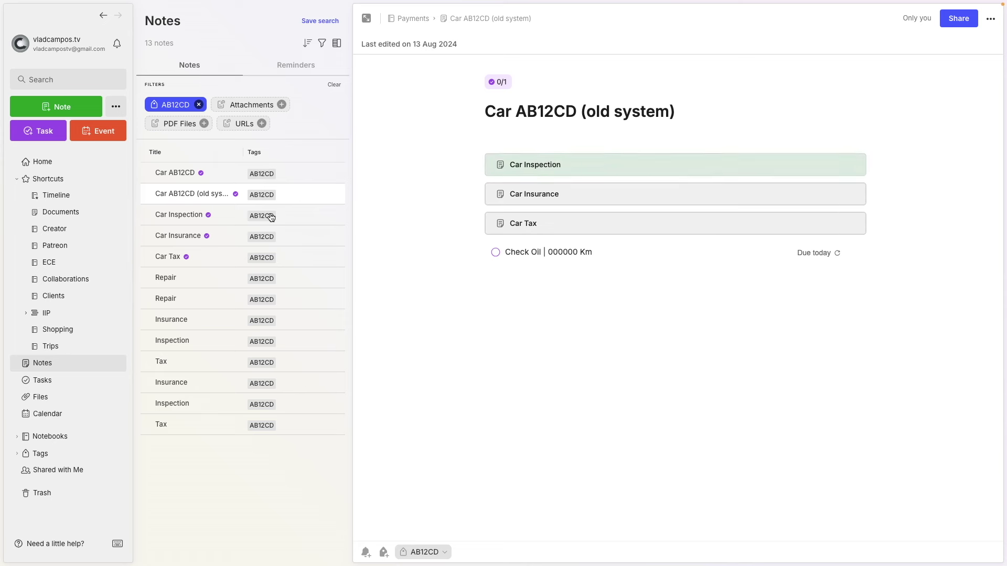
Review the Car Inspection, Car Insurance and Car Tax notes
left_click(228, 221)
left_click(222, 235)
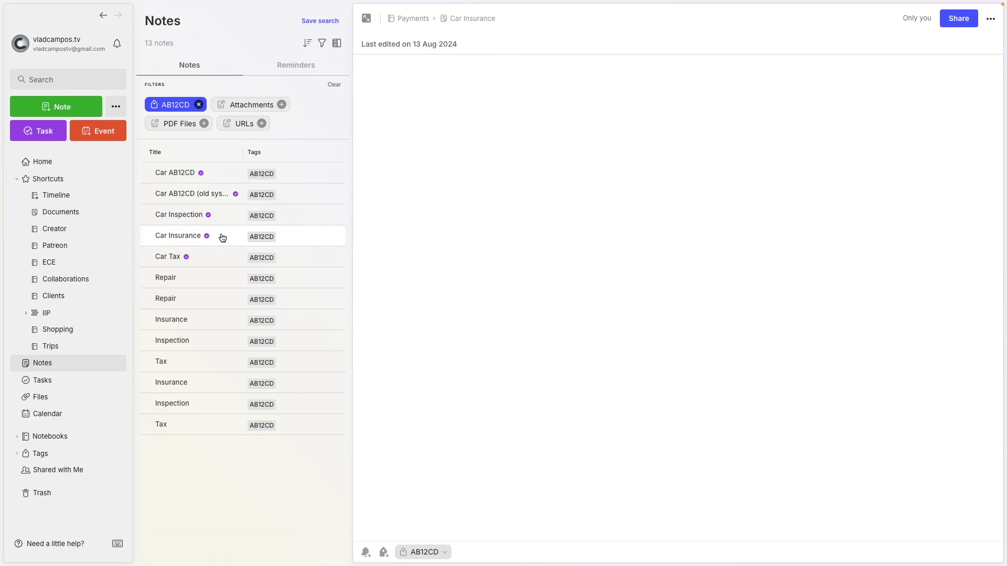
left_click(217, 259)
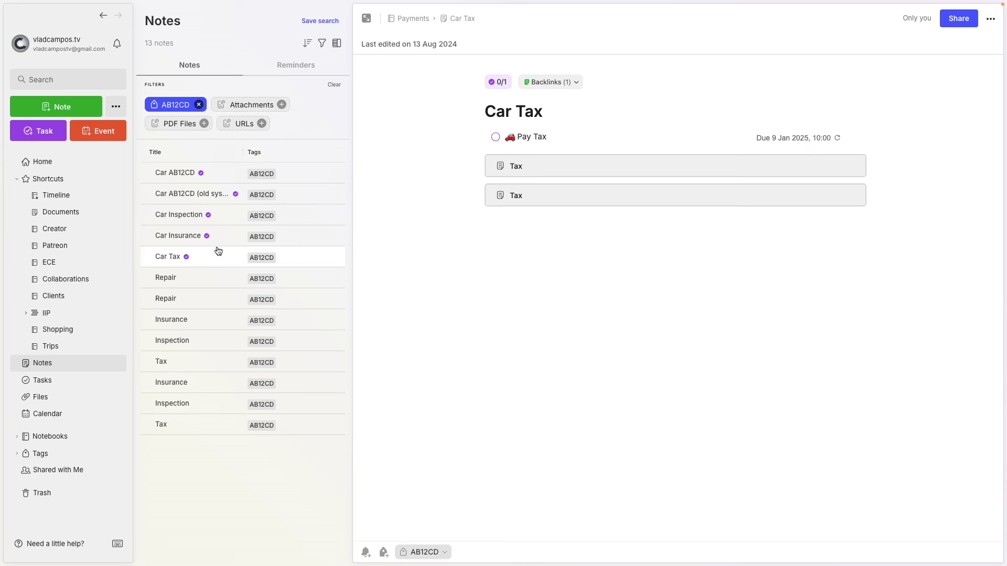
Open Car AB12CD (old system) and follow its Car Inspection link
left_click(220, 196)
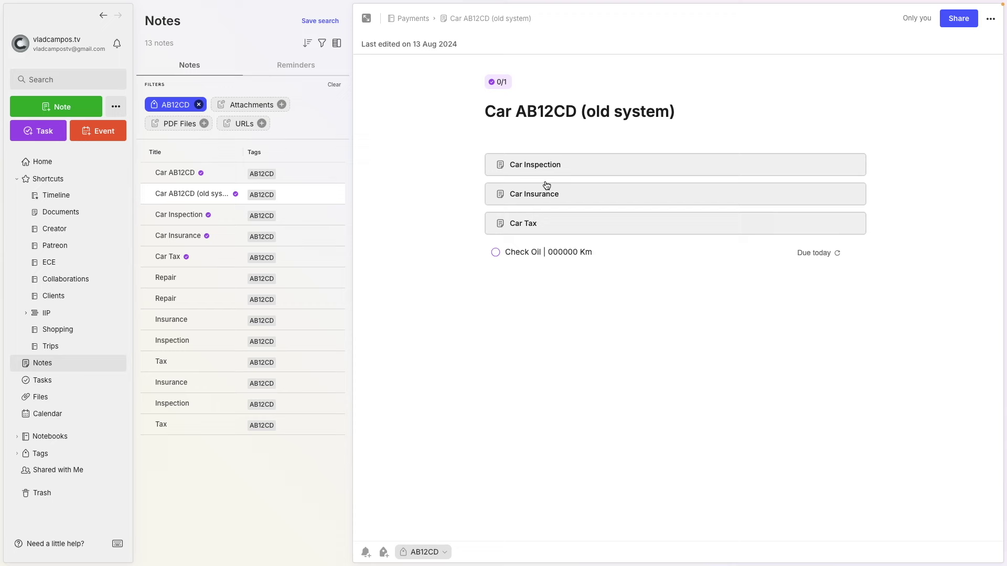
left_click(574, 167)
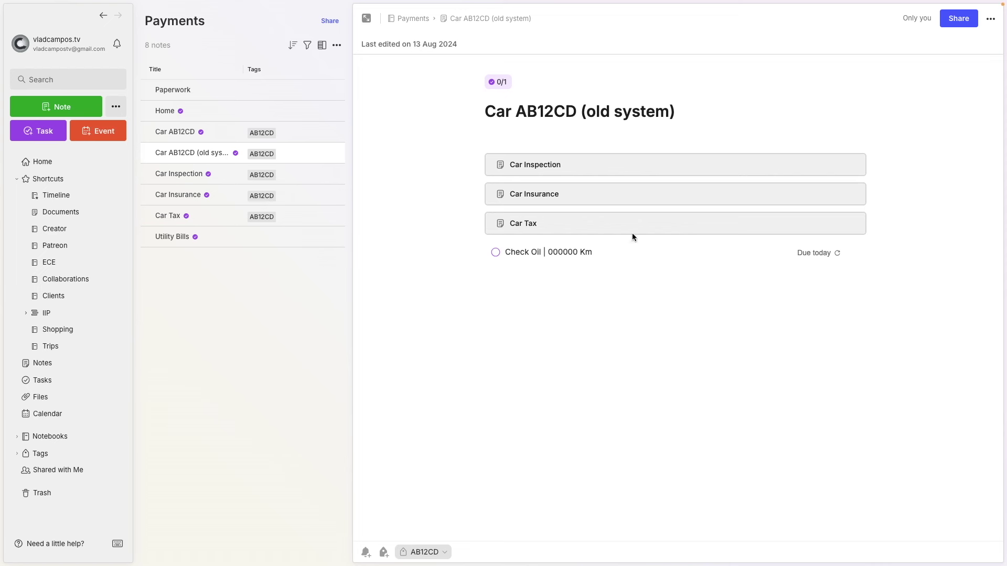
mouse_move(627, 252)
mouse_move(555, 262)
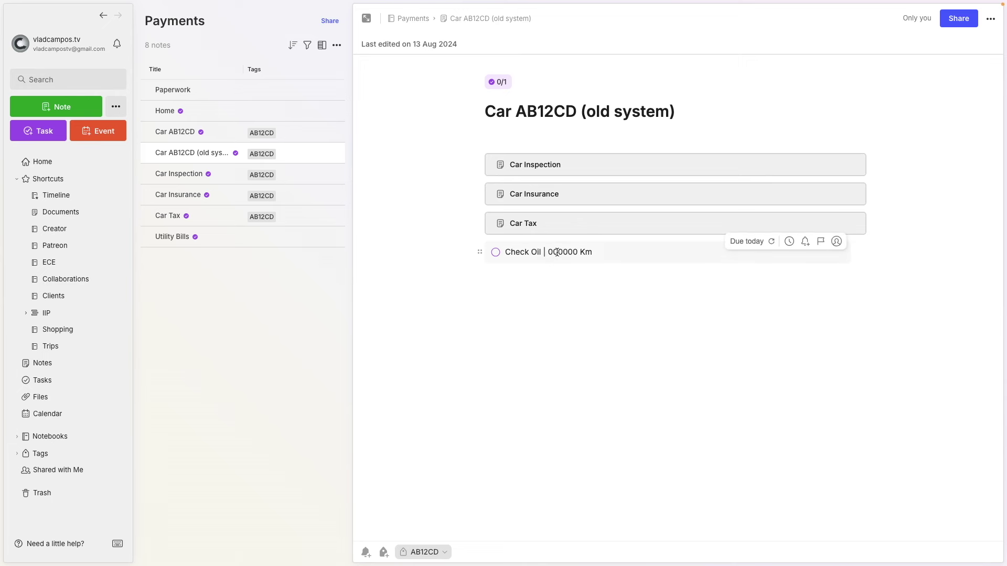